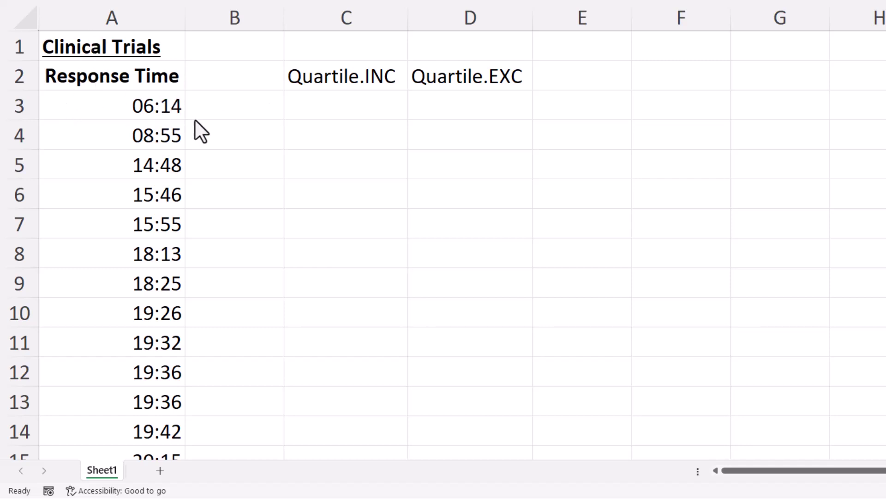
In C3, start a QUARTILE.INC formula over the response-time range A3:A102.
{"action": "left_click", "coordinate": [332, 106]}
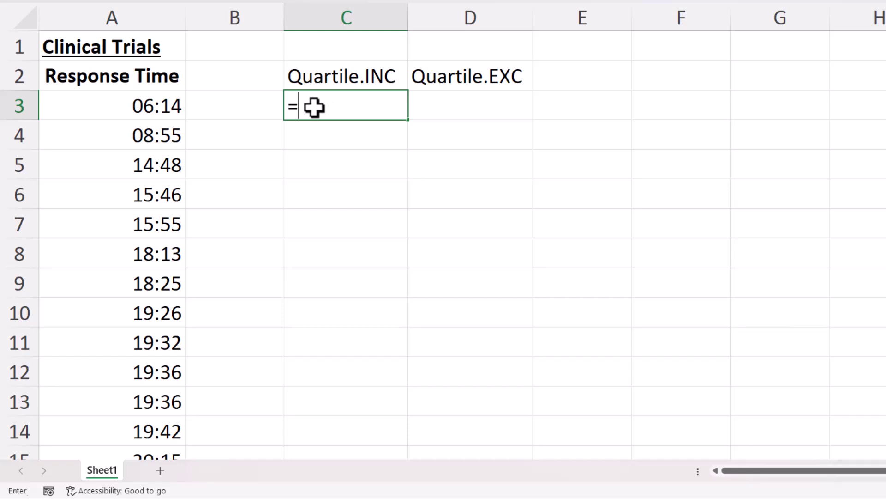
{"action": "type", "text": "qu"}
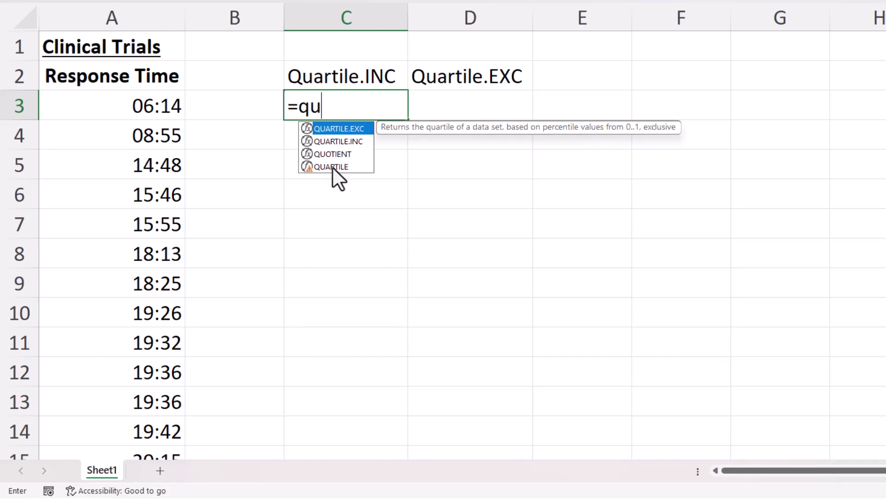
{"action": "double_click", "coordinate": [356, 141]}
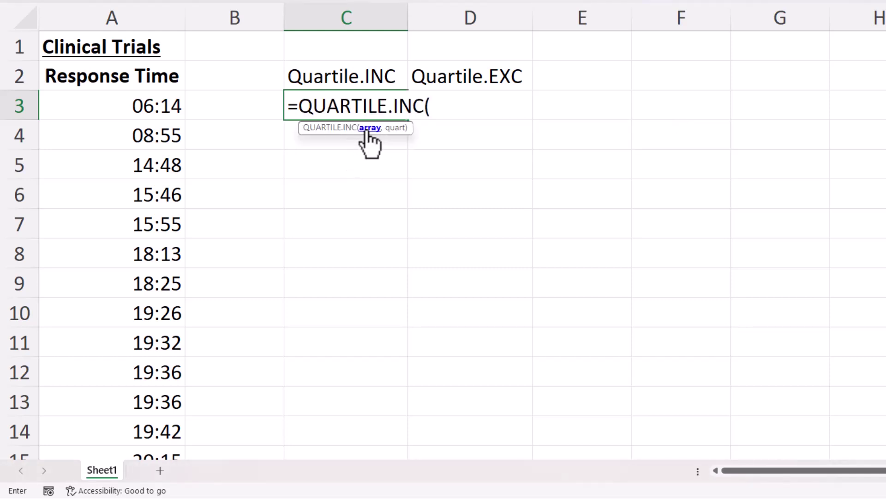
{"action": "left_click", "coordinate": [158, 105]}
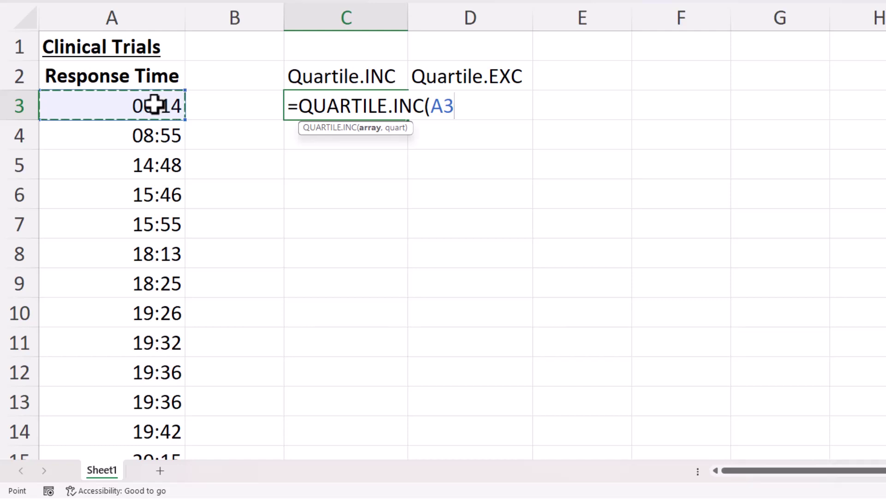
{"action": "key", "text": "ctrl+shift+Down"}
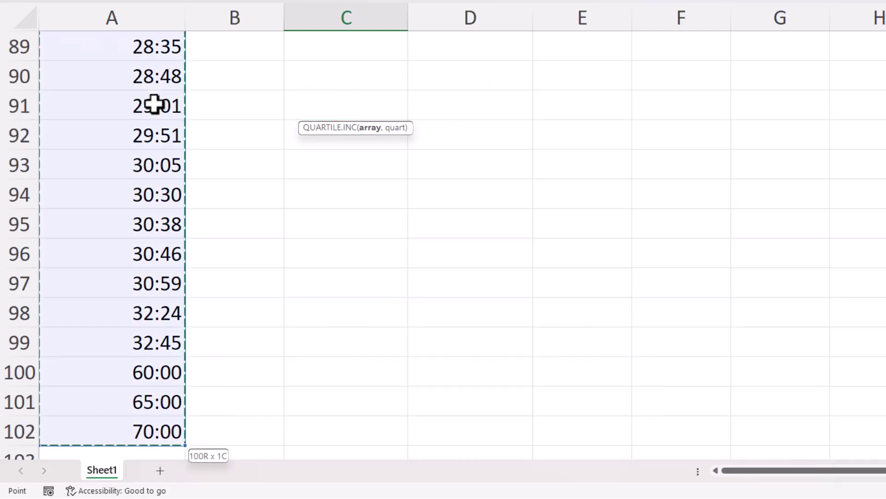
{"action": "key", "text": "ctrl+BackSpace"}
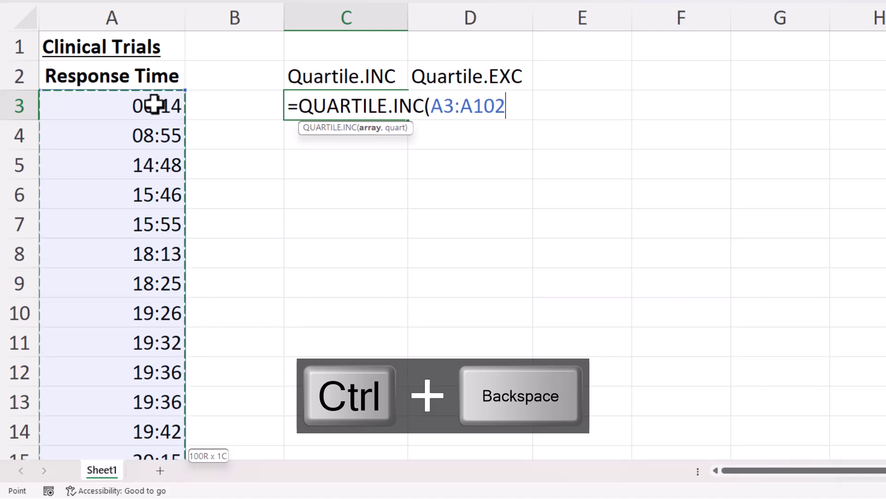
{"action": "type", "text": ","}
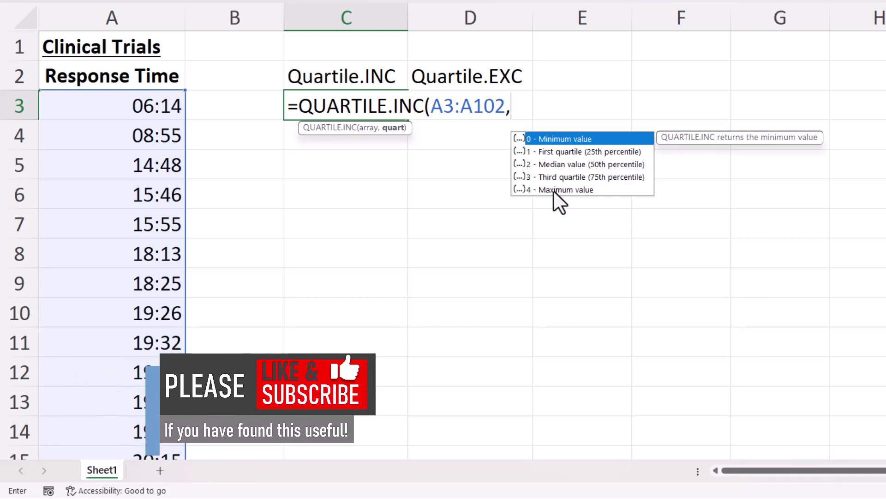
Finish C3 with quart 0, make the range $A$3:$A$102 absolute, and fill down to C7.
{"action": "type", "text": "0"}
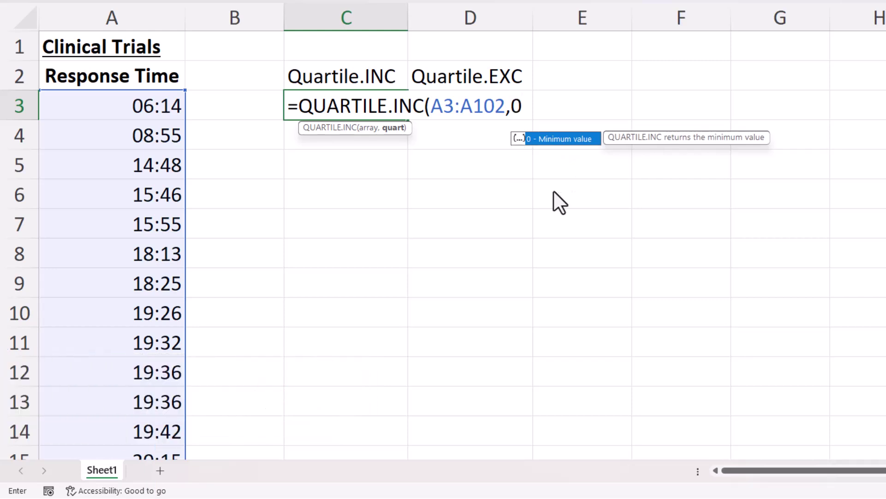
{"action": "type", "text": ")"}
{"action": "key", "text": "Return"}
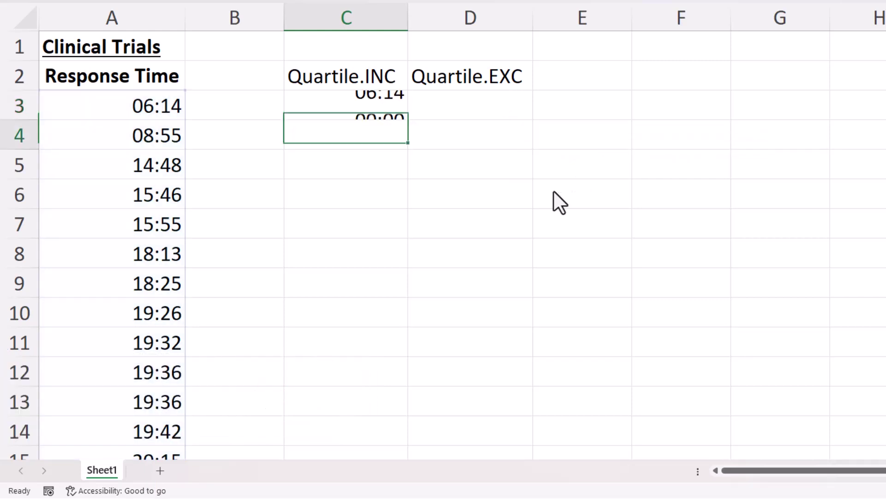
{"action": "key", "text": "Up"}
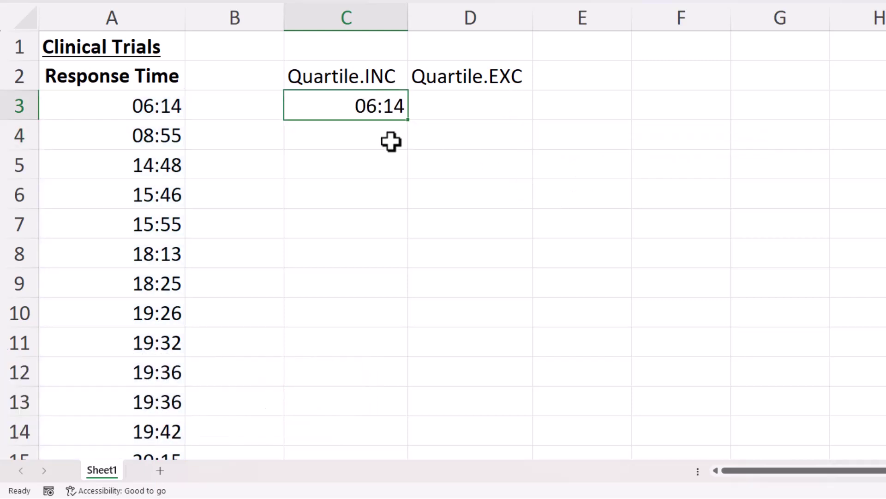
{"action": "double_click", "coordinate": [385, 100]}
{"action": "left_click_drag", "start_coordinate": [503, 106], "coordinate": [434, 103]}
{"action": "key", "text": "F4"}
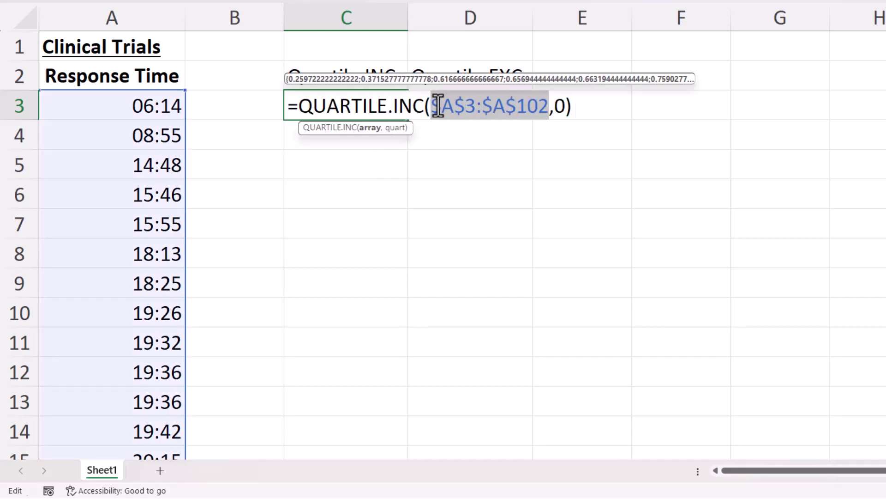
{"action": "key", "text": "Return"}
{"action": "left_click", "coordinate": [399, 109]}
{"action": "left_click_drag", "start_coordinate": [408, 121], "coordinate": [390, 238]}
Change the quart argument to 1 in C4 and 2 in C5.
{"action": "left_click", "coordinate": [397, 134]}
{"action": "double_click", "coordinate": [397, 135]}
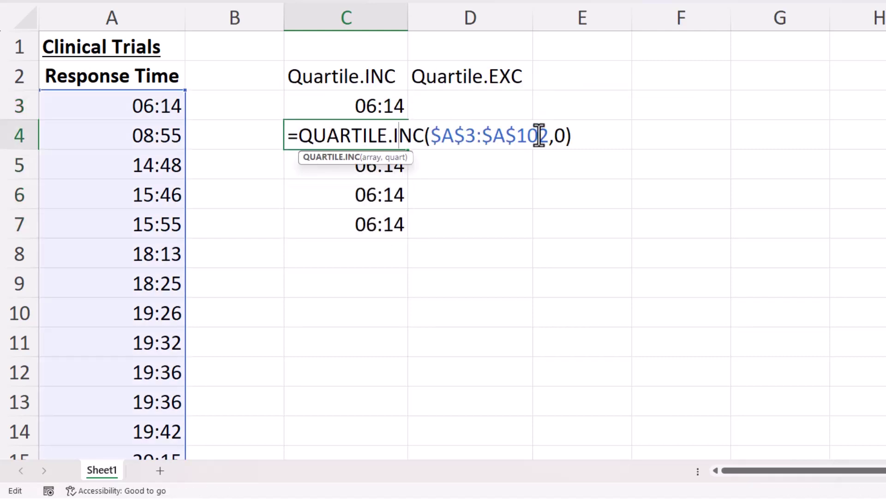
{"action": "left_click", "coordinate": [565, 135]}
{"action": "key", "text": "BackSpace"}
{"action": "type", "text": "1"}
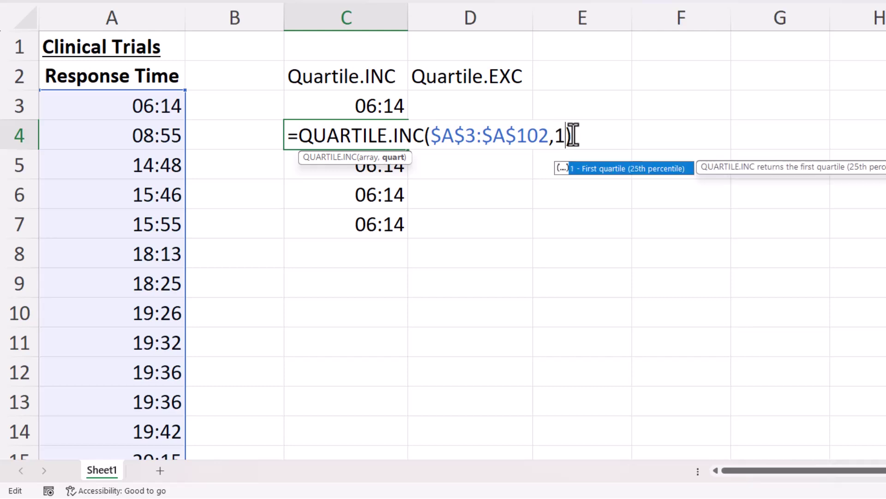
{"action": "key", "text": "Return"}
{"action": "double_click", "coordinate": [406, 167]}
{"action": "left_click", "coordinate": [567, 165]}
{"action": "key", "text": "BackSpace"}
{"action": "type", "text": "2"}
{"action": "key", "text": "Return"}
Change the quart argument to 3 in C6 and 4 in C7.
{"action": "key", "text": "F2"}
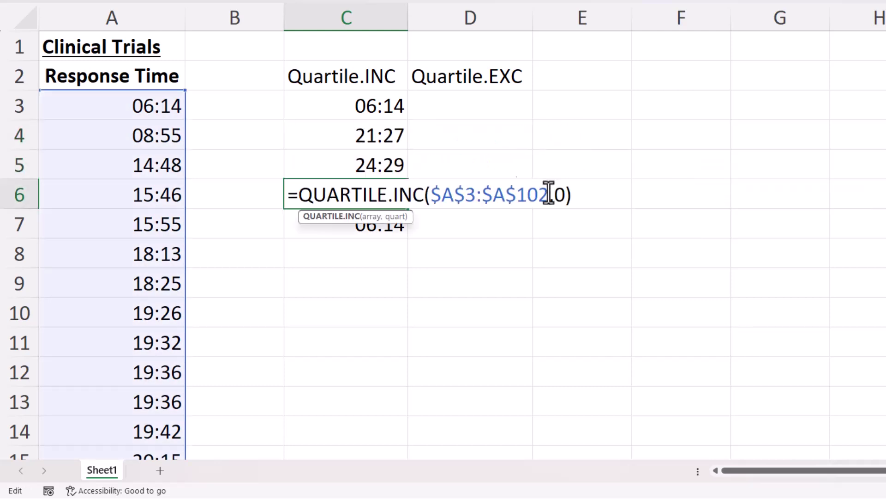
{"action": "key", "text": "BackSpace"}
{"action": "type", "text": "3"}
{"action": "key", "text": "Return"}
{"action": "key", "text": "F2"}
{"action": "key", "text": "BackSpace"}
{"action": "key", "text": "4"}
{"action": "key", "text": "Return"}
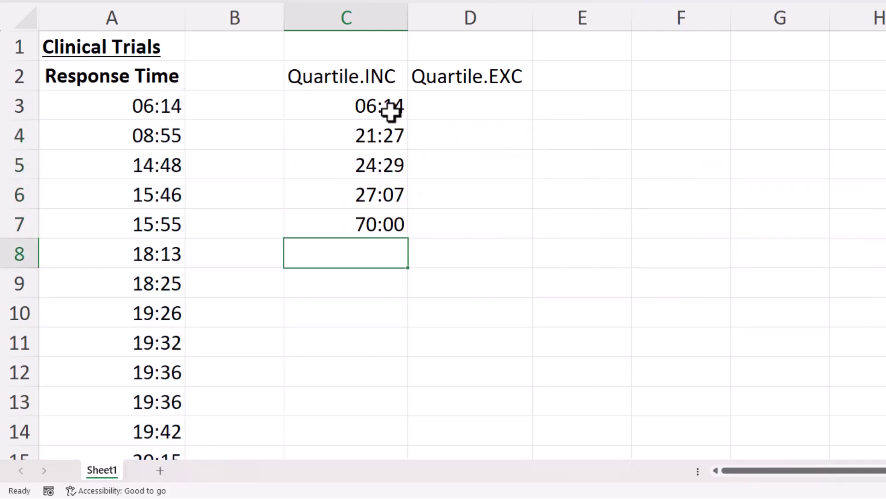
Replace C3's quart 0 with SEQUENCE(5,,0) so five quartiles spill down C3:C7.
{"action": "left_click_drag", "start_coordinate": [394, 124], "coordinate": [390, 231]}
{"action": "double_click", "coordinate": [388, 105]}
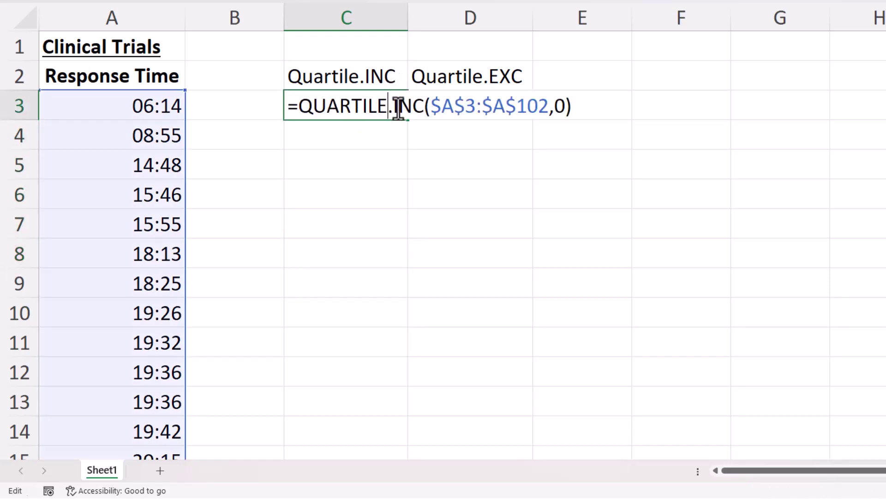
{"action": "double_click", "coordinate": [562, 107]}
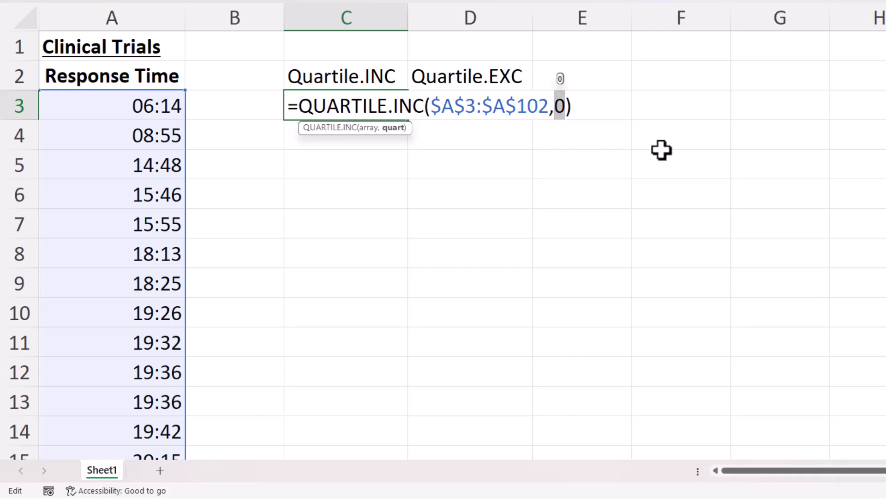
{"action": "type", "text": "seq"}
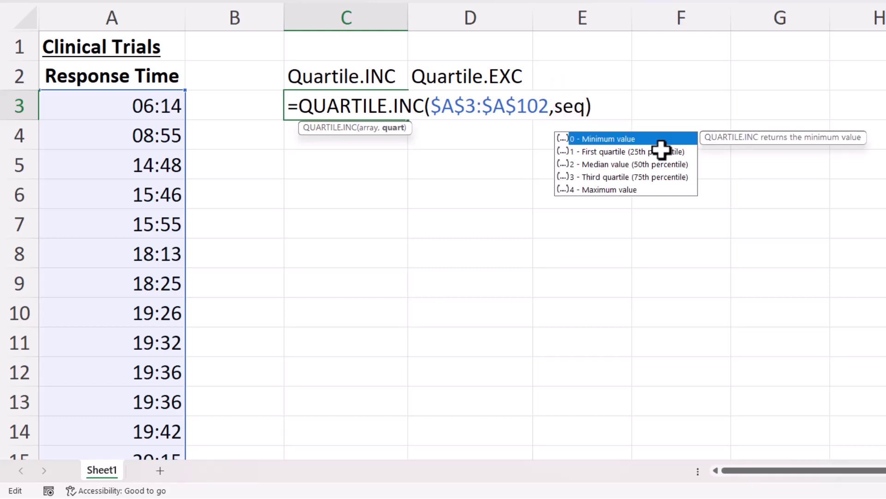
{"action": "type", "text": "uence("}
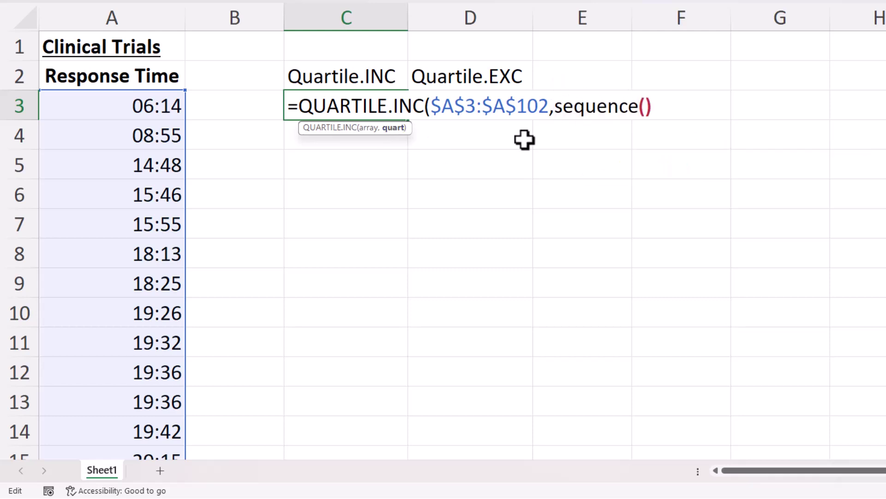
{"action": "key", "text": "Left"}
{"action": "type", "text": "5"}
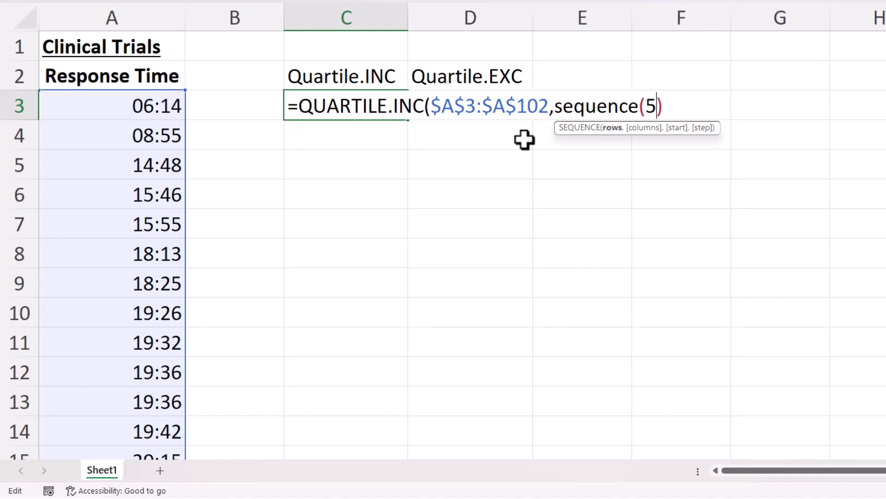
{"action": "type", "text": ",,"}
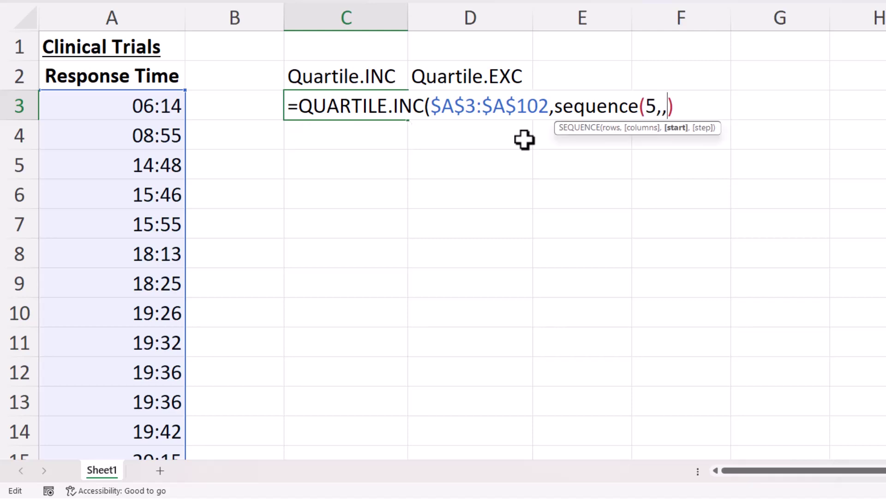
{"action": "type", "text": "0)"}
{"action": "key", "text": "Return"}
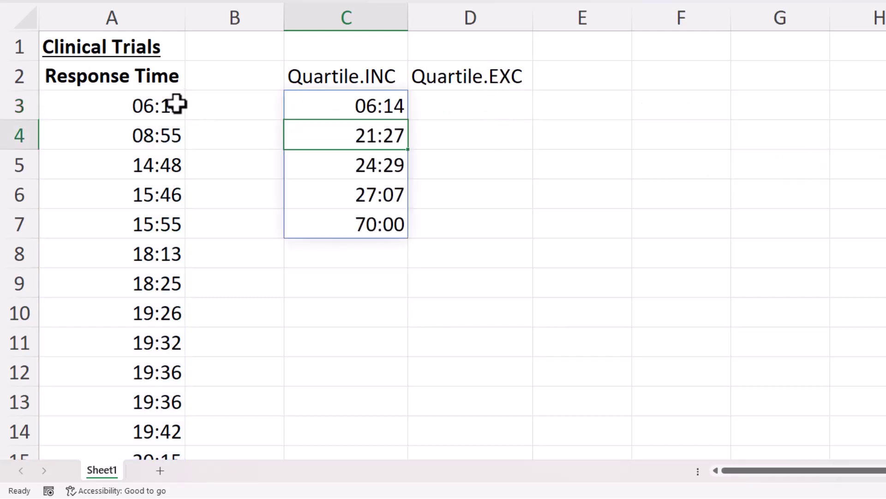
Colour the two lowest times (A3:A4) and the three highest (A100:A102) red.
{"action": "left_click_drag", "start_coordinate": [171, 103], "coordinate": [170, 135]}
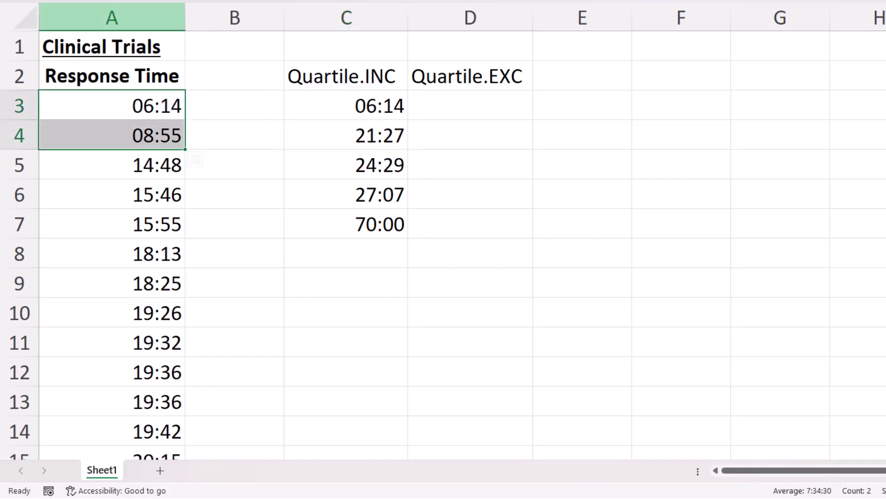
{"action": "left_click", "coordinate": [158, 192]}
{"action": "key", "text": "ctrl+Down"}
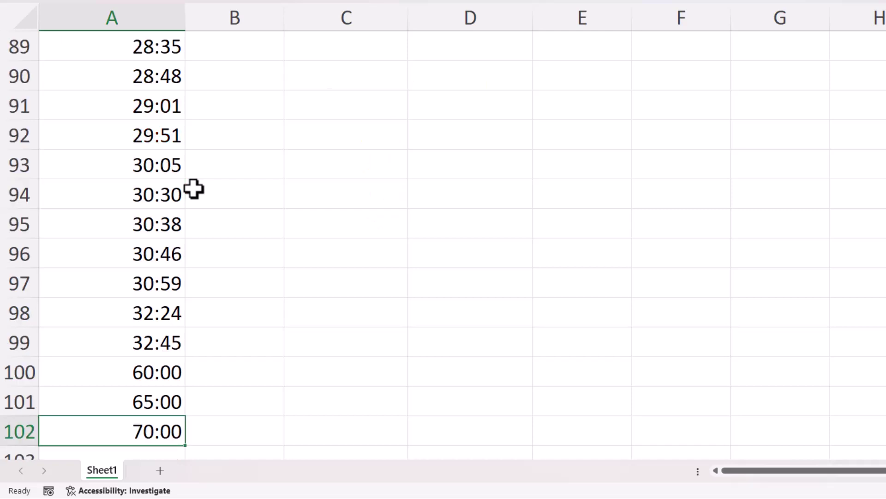
{"action": "left_click_drag", "start_coordinate": [174, 370], "coordinate": [161, 421]}
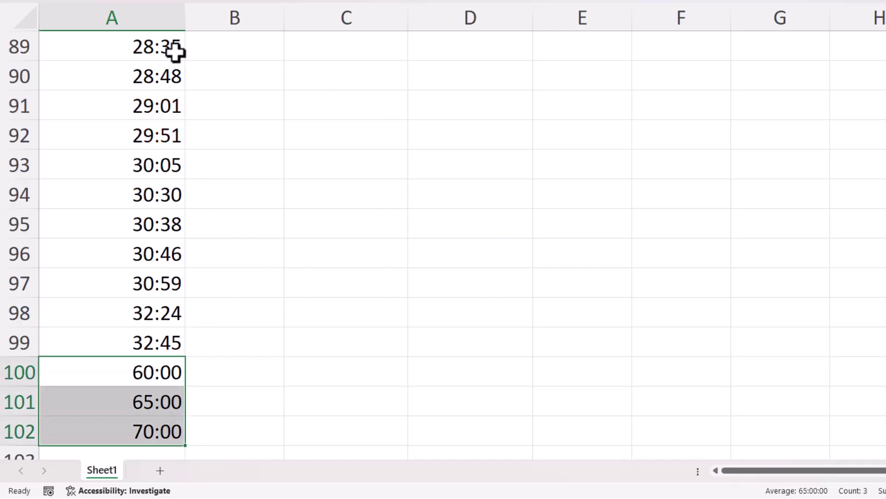
{"action": "left_click", "coordinate": [235, 0]}
{"action": "scroll", "coordinate": [323, 226], "scroll_direction": "up", "scroll_amount": 10}
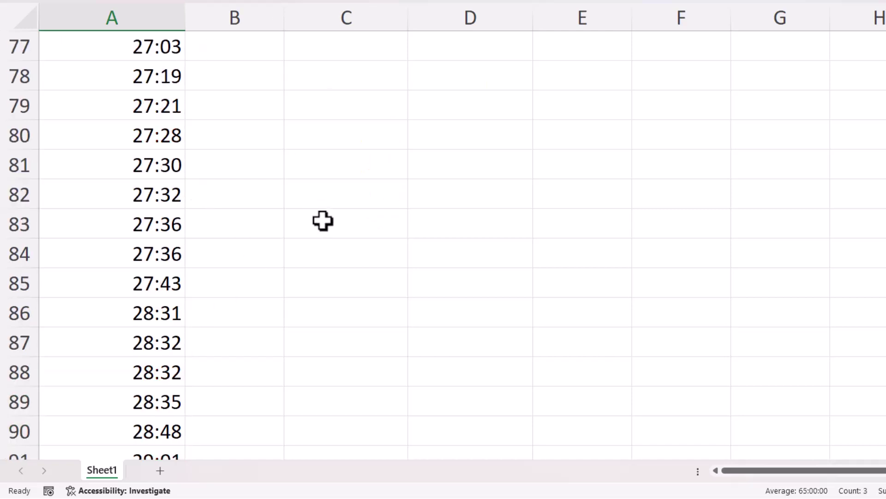
{"action": "scroll", "coordinate": [443, 244], "scroll_direction": "up", "scroll_amount": 20}
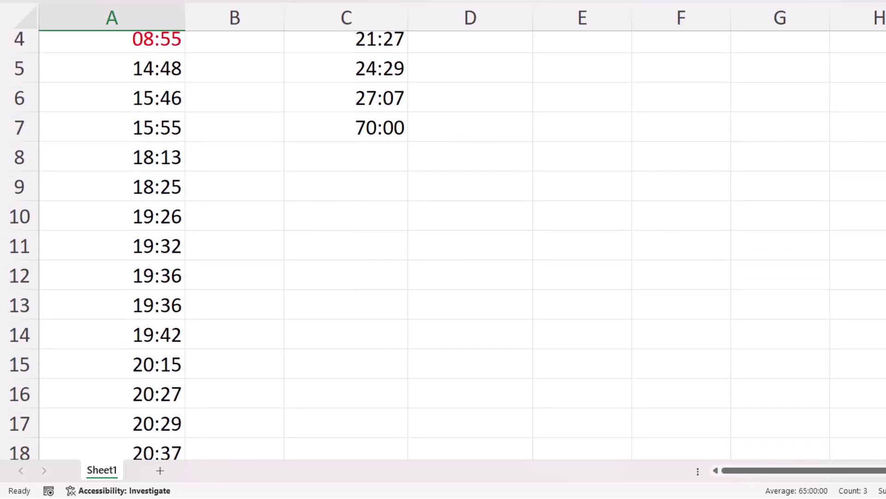
{"action": "left_click", "coordinate": [432, 131]}
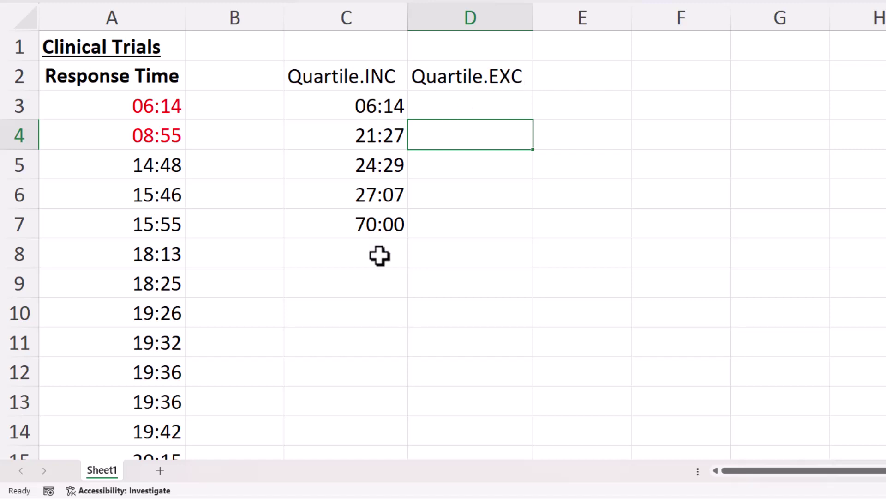
Enter =QUARTILE.EXC($A$3:$A$102,1) in D4 with an absolute range.
{"action": "type", "text": "q"}
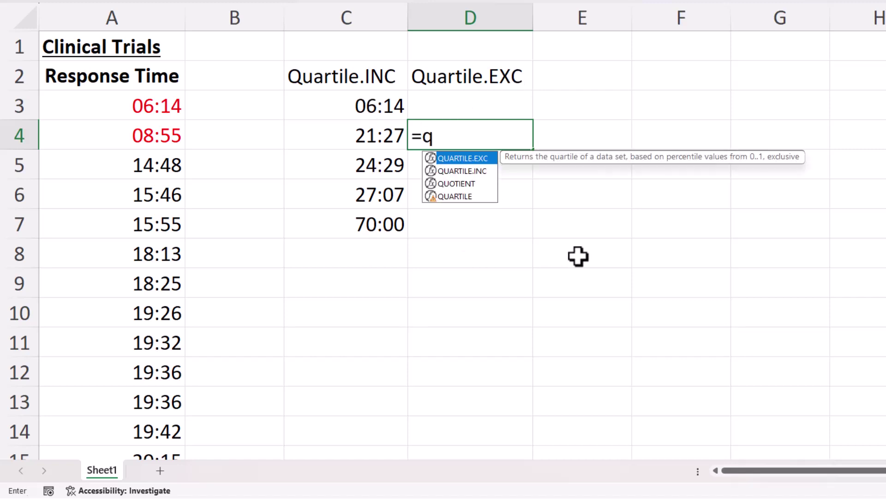
{"action": "key", "text": "Tab"}
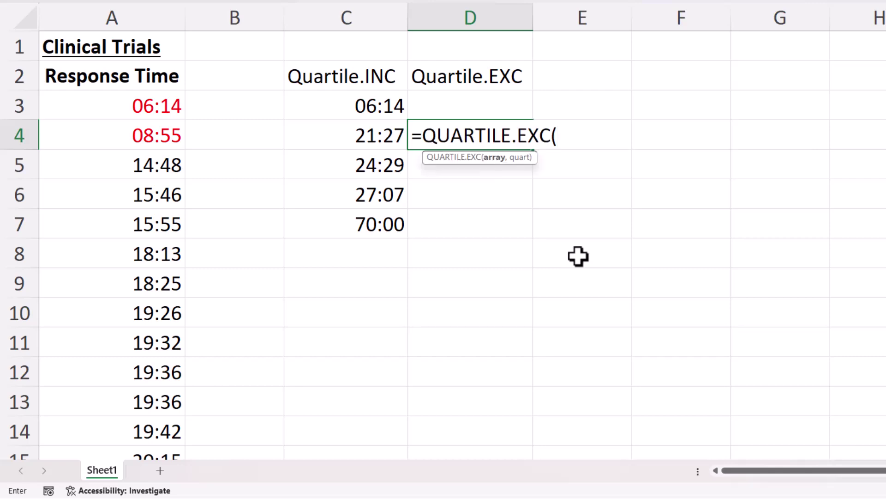
{"action": "left_click", "coordinate": [151, 107]}
{"action": "key", "text": "ctrl+shift+Down"}
{"action": "key", "text": "ctrl+BackSpace"}
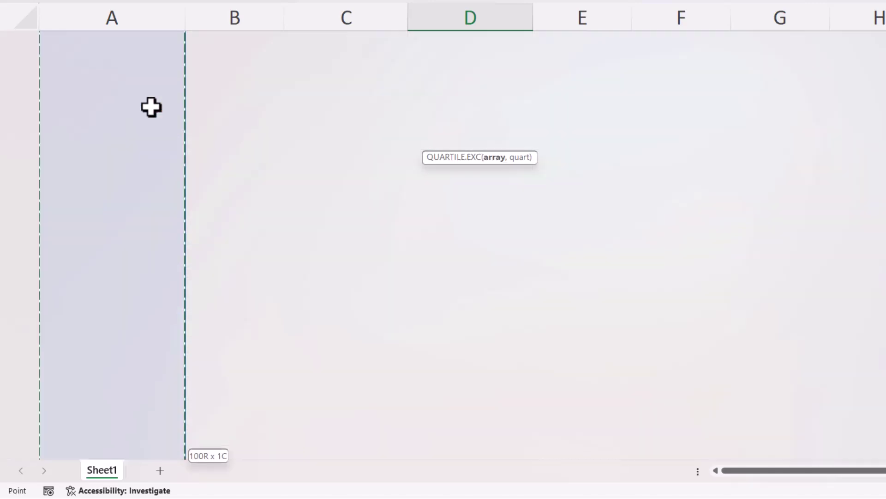
{"action": "type", "text": ","}
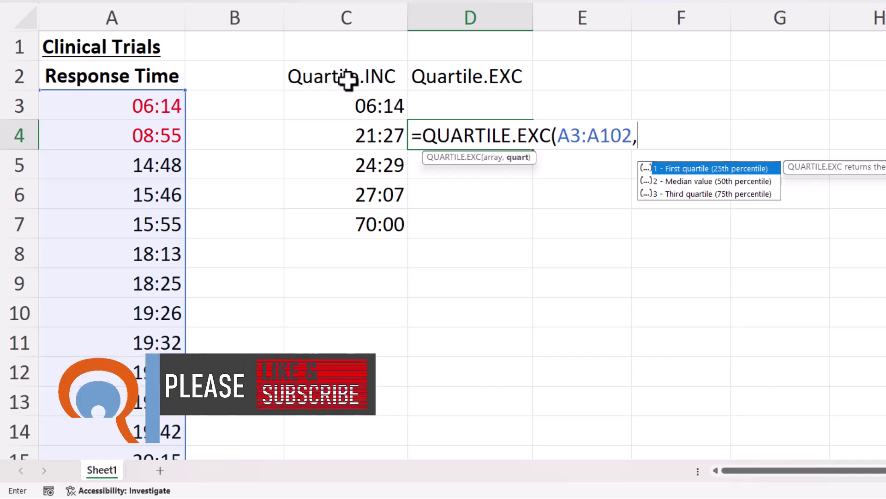
{"action": "type", "text": "1"}
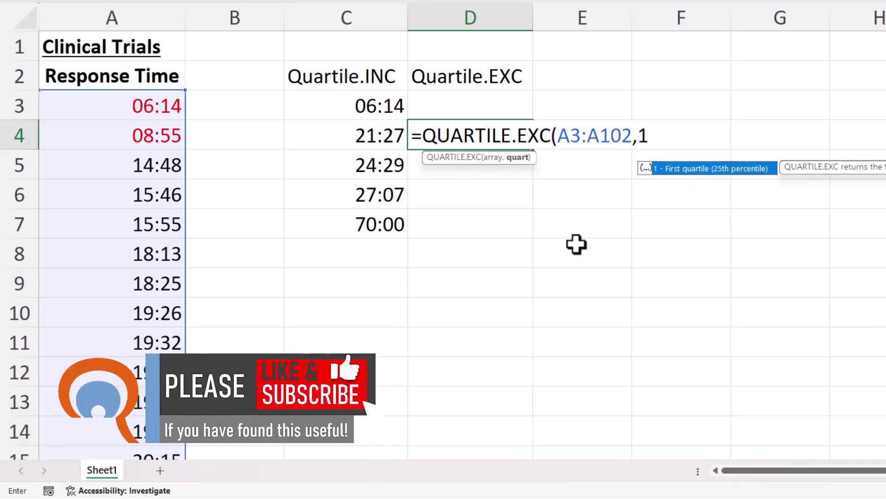
{"action": "type", "text": ")"}
{"action": "key", "text": "Return"}
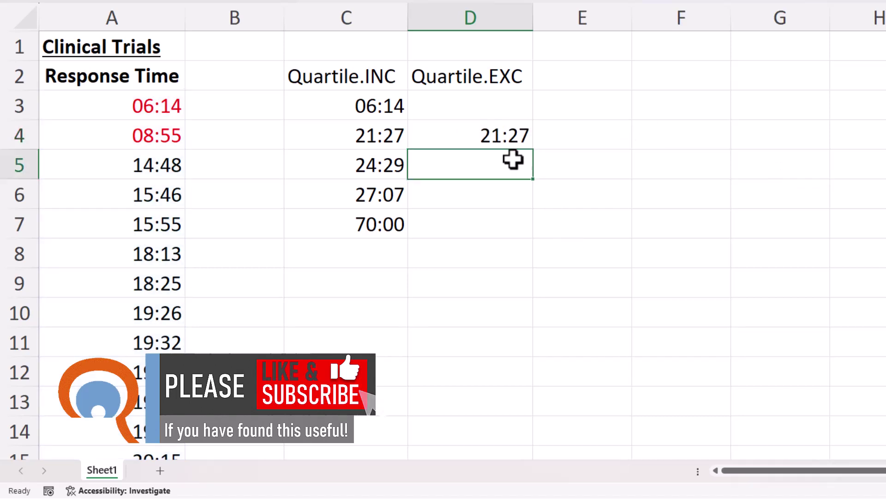
{"action": "double_click", "coordinate": [503, 136]}
{"action": "left_click_drag", "start_coordinate": [558, 137], "coordinate": [634, 136]}
{"action": "key", "text": "Return"}
Fill D4 down to D6 and change the quart argument to 2 and 3.
{"action": "left_click", "coordinate": [514, 137]}
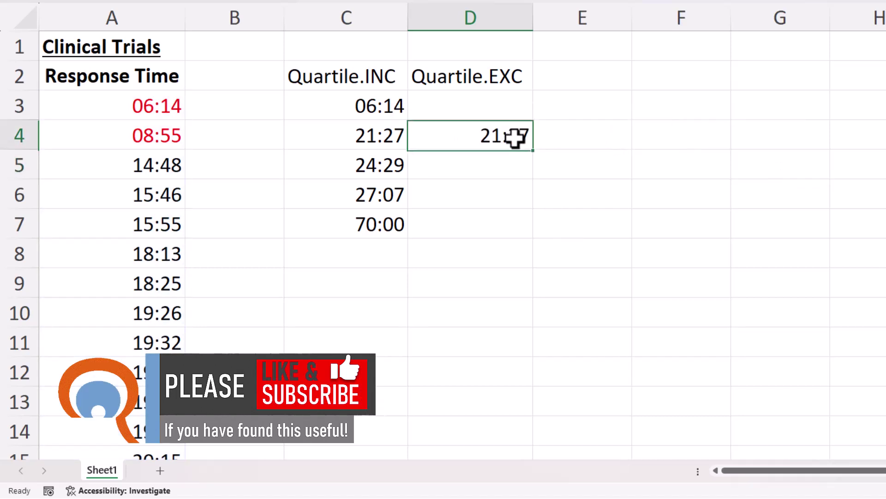
{"action": "left_click_drag", "start_coordinate": [534, 151], "coordinate": [517, 207]}
{"action": "left_click", "coordinate": [515, 165]}
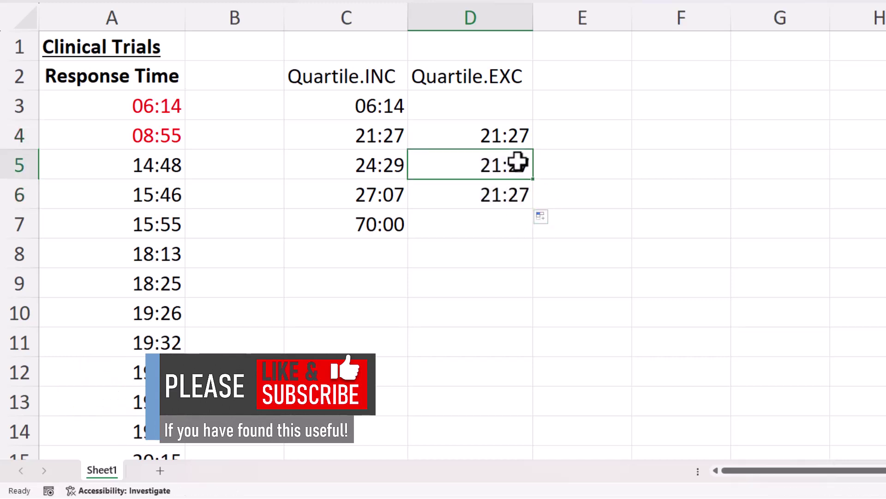
{"action": "double_click", "coordinate": [514, 165]}
{"action": "left_click", "coordinate": [690, 164]}
{"action": "key", "text": "BackSpace"}
{"action": "type", "text": "2,2"}
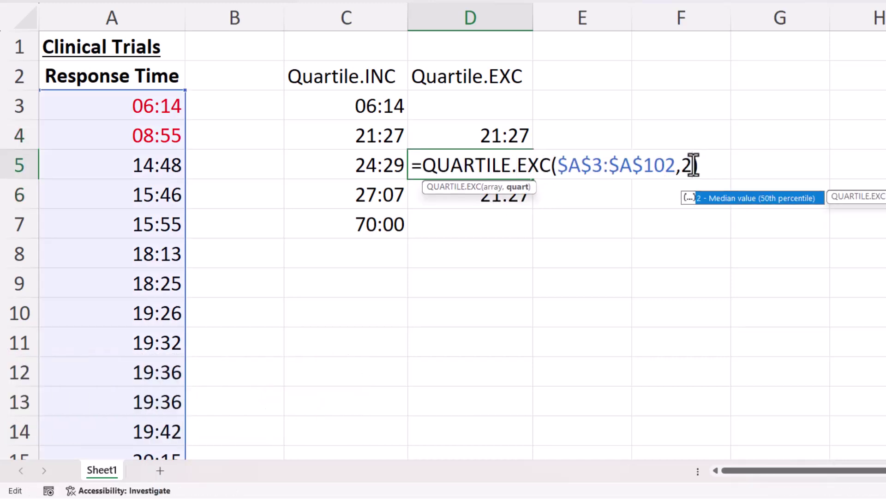
{"action": "key", "text": "Return"}
{"action": "double_click", "coordinate": [495, 194]}
{"action": "key", "text": "BackSpace"}
{"action": "type", "text": "3"}
{"action": "key", "text": "Return"}
{"action": "left_click_drag", "start_coordinate": [508, 166], "coordinate": [519, 208]}
{"action": "left_click", "coordinate": [508, 136]}
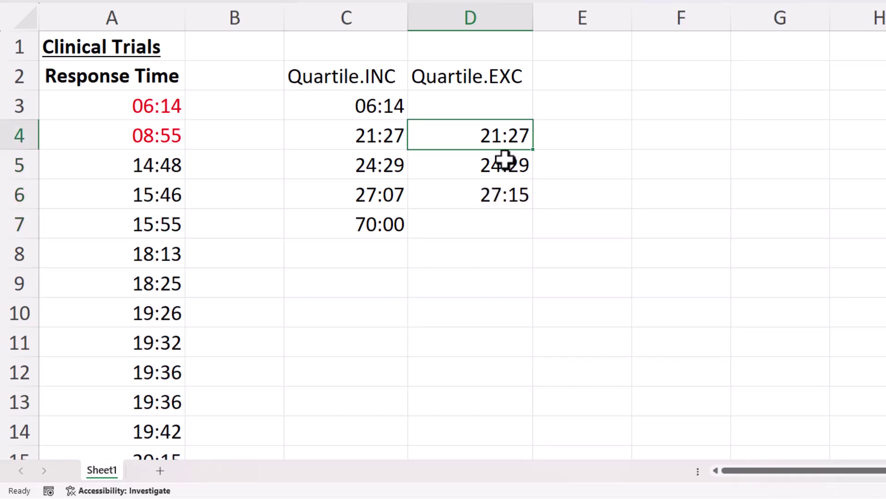
Delete D5:D6 and use SEQUENCE(3) as D4's quart, spilling 21:27, 24:29, 27:15.
{"action": "left_click_drag", "start_coordinate": [505, 162], "coordinate": [503, 194]}
{"action": "key", "text": "Delete"}
{"action": "double_click", "coordinate": [516, 137]}
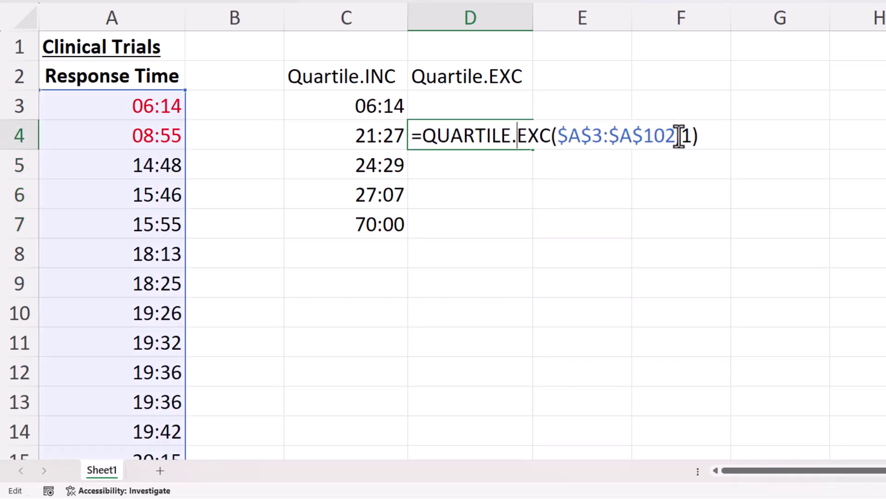
{"action": "double_click", "coordinate": [678, 136]}
{"action": "type", "text": "sequence("}
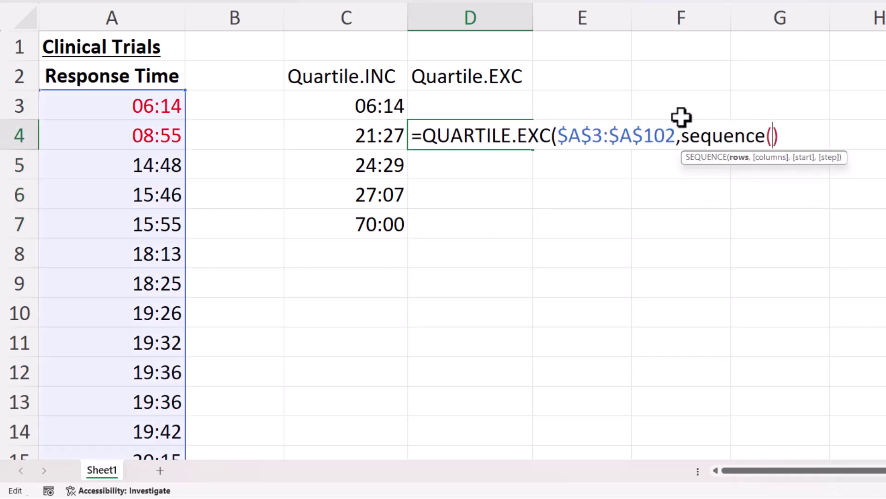
{"action": "type", "text": "3)"}
{"action": "key", "text": "Return"}
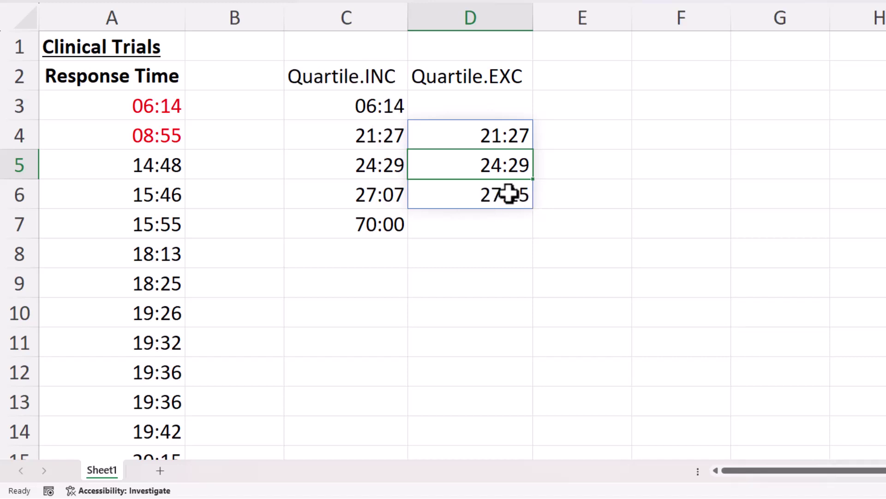
{"action": "key", "text": "Return"}
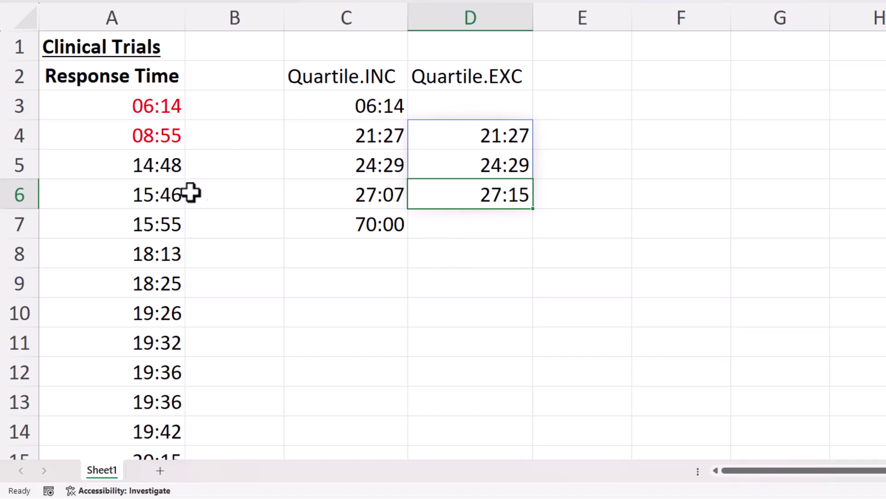
{"action": "left_click", "coordinate": [164, 167]}
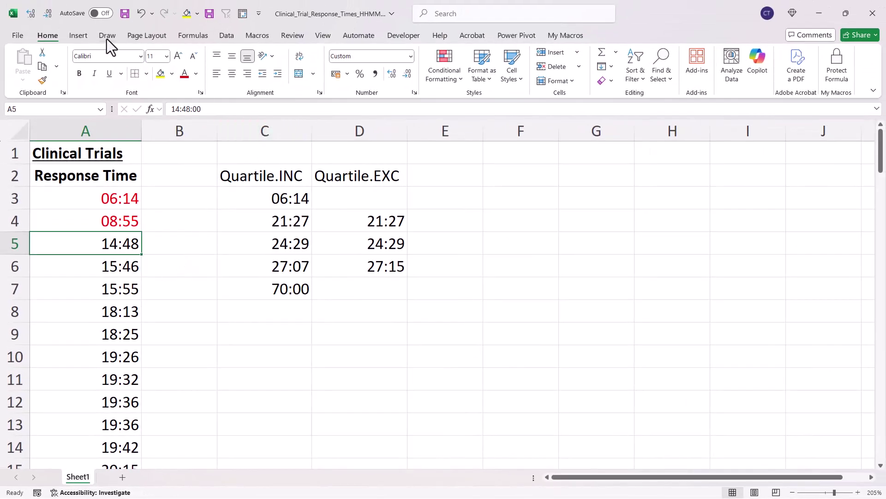
Insert a Box & Whisker chart from Recommended Charts and place it beside the quartile columns.
{"action": "left_click", "coordinate": [85, 34]}
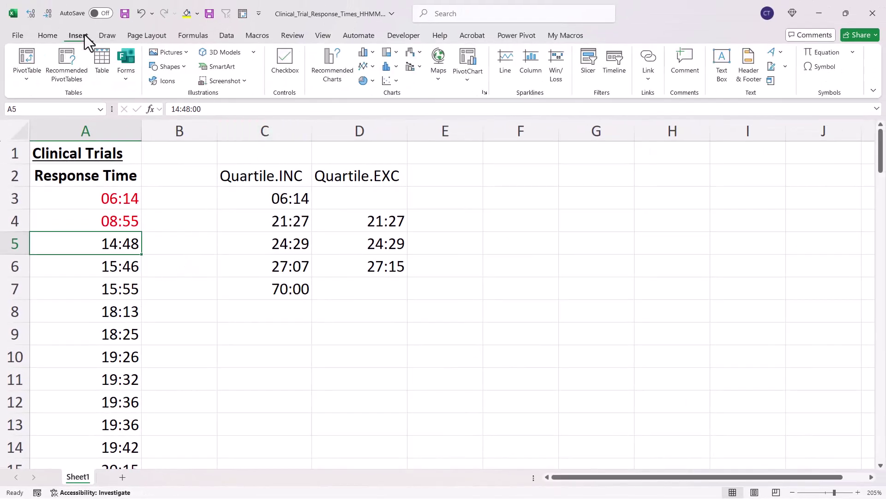
{"action": "left_click", "coordinate": [330, 74]}
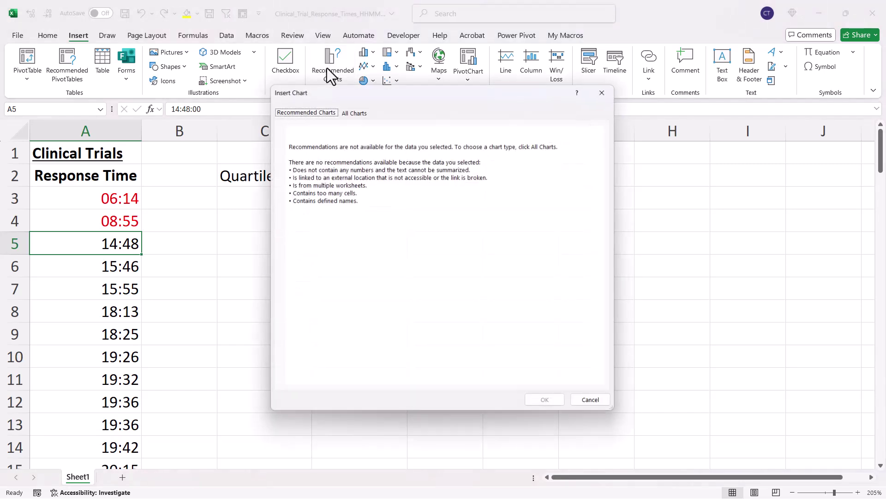
{"action": "left_click", "coordinate": [353, 113]}
{"action": "left_click", "coordinate": [307, 316]}
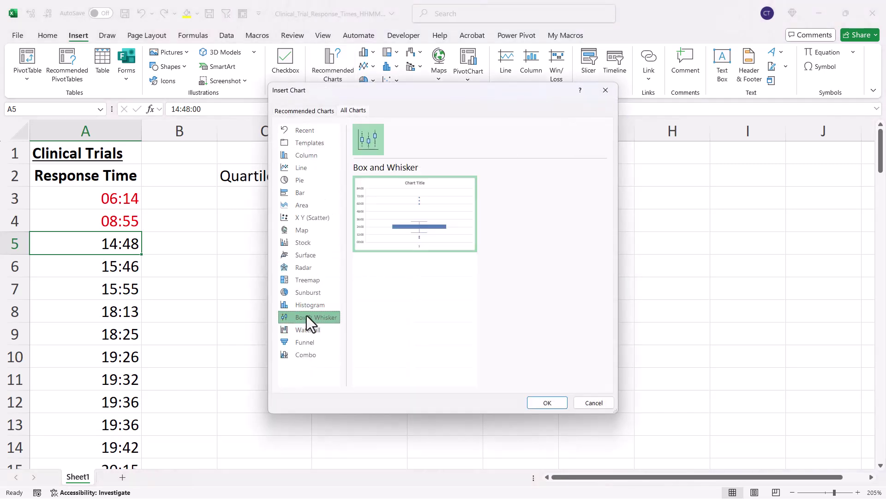
{"action": "left_click", "coordinate": [547, 402]}
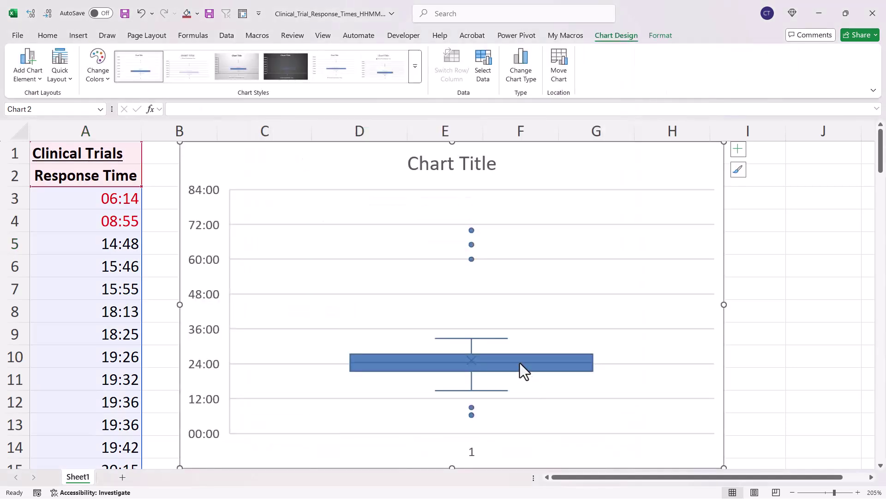
{"action": "scroll", "coordinate": [481, 303], "scroll_direction": "down", "scroll_amount": 4, "text": "ctrl"}
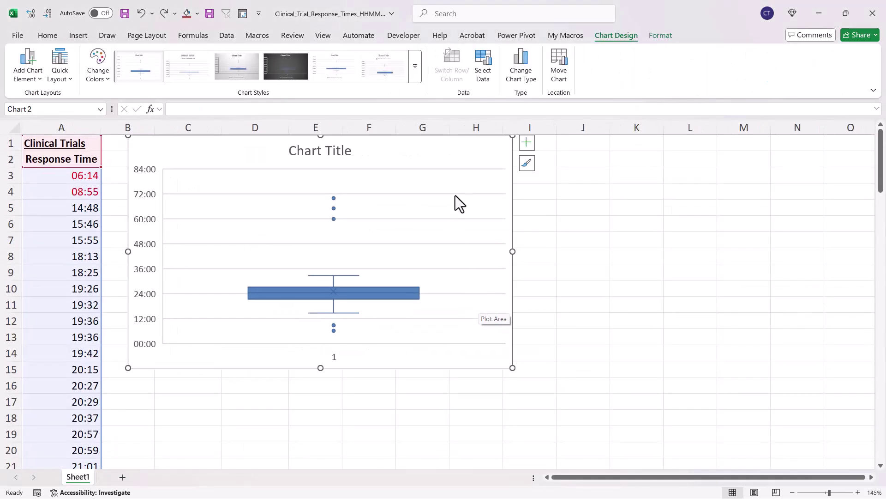
{"action": "left_click_drag", "start_coordinate": [464, 158], "coordinate": [661, 180]}
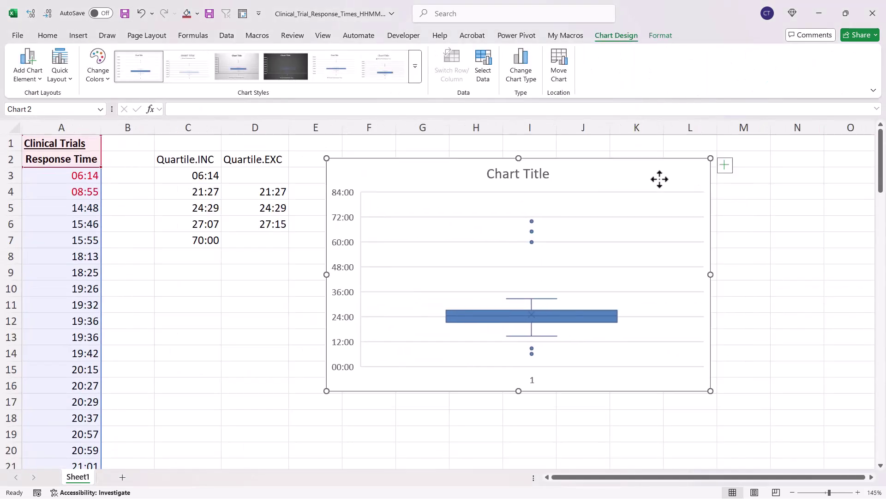
Add data labels to the box plot's quartiles, whiskers, mean and outliers.
{"action": "left_click", "coordinate": [724, 167]}
{"action": "left_click", "coordinate": [749, 212]}
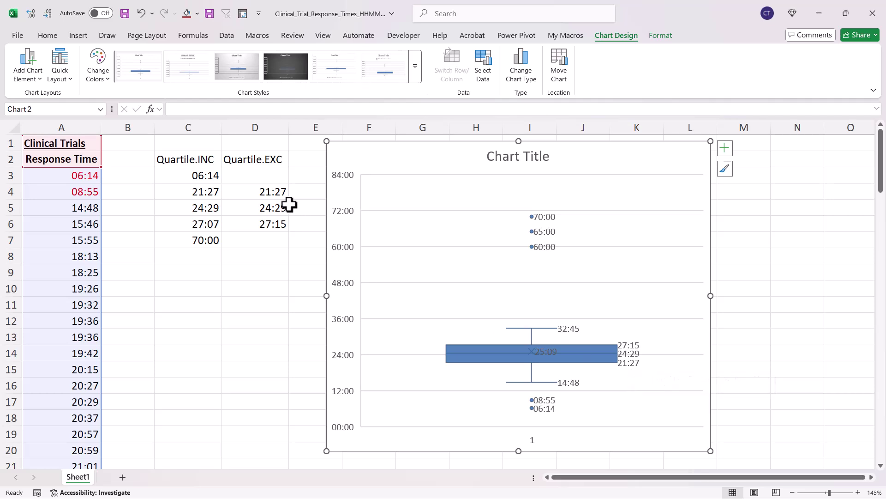
{"action": "left_click", "coordinate": [251, 160]}
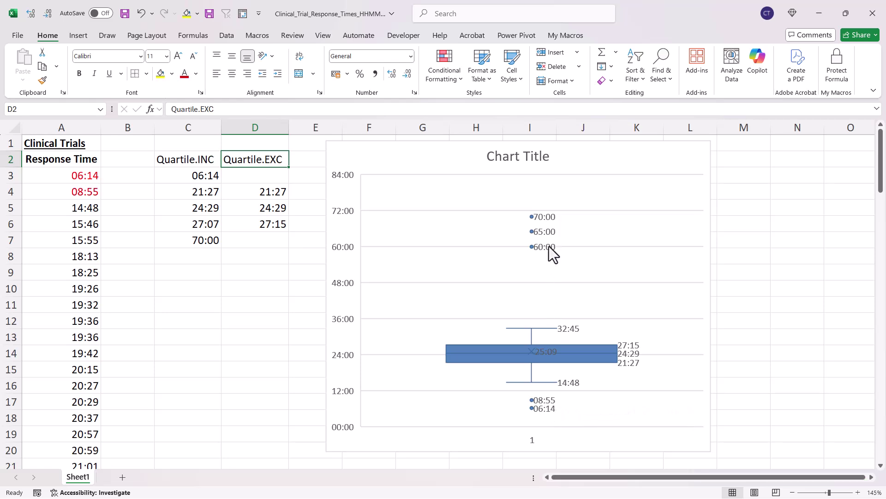
{"action": "mouse_move", "coordinate": [548, 247]}
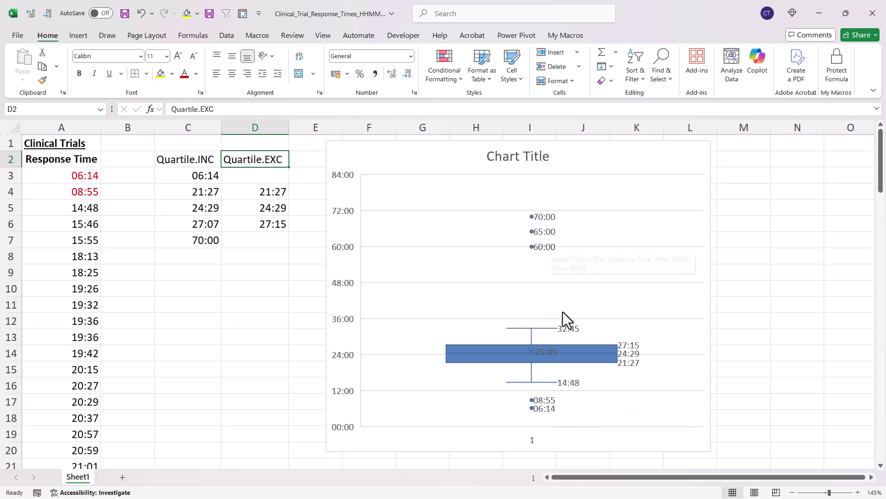
{"action": "left_click", "coordinate": [566, 329]}
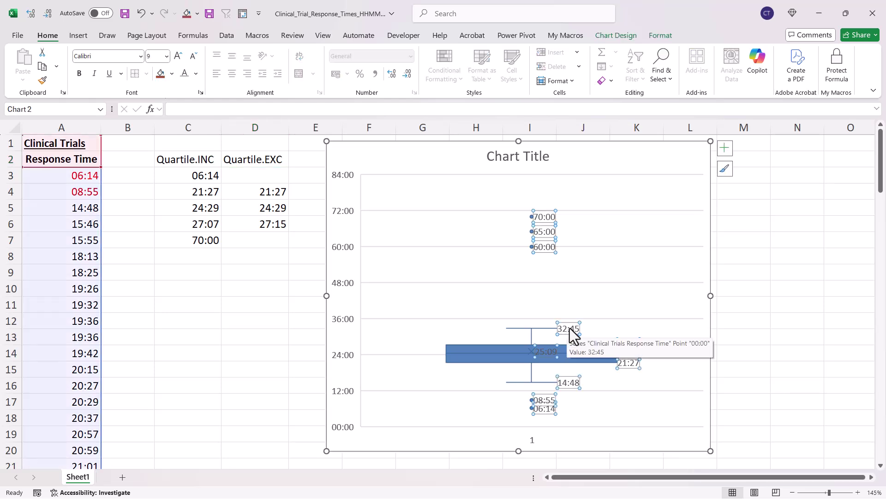
{"action": "left_click_drag", "start_coordinate": [880, 183], "coordinate": [863, 469]}
{"action": "left_click", "coordinate": [87, 395]}
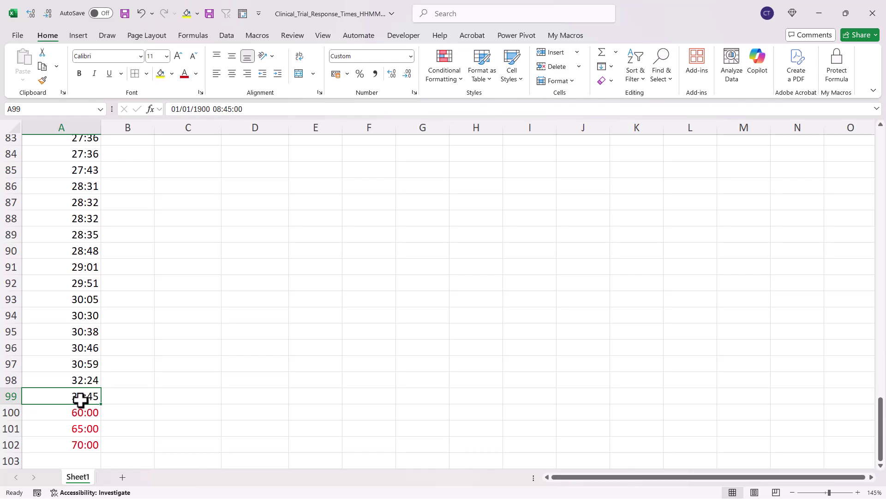
{"action": "left_click_drag", "start_coordinate": [880, 424], "coordinate": [874, 131]}
{"action": "left_click", "coordinate": [65, 204]}
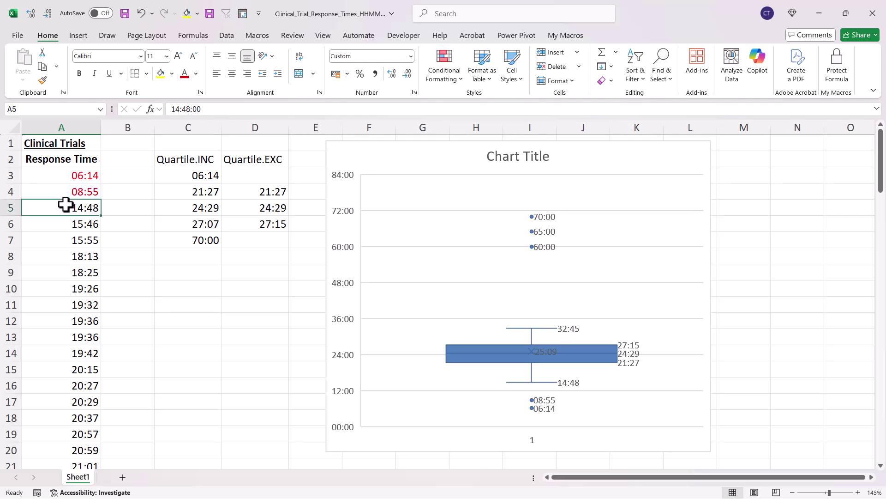